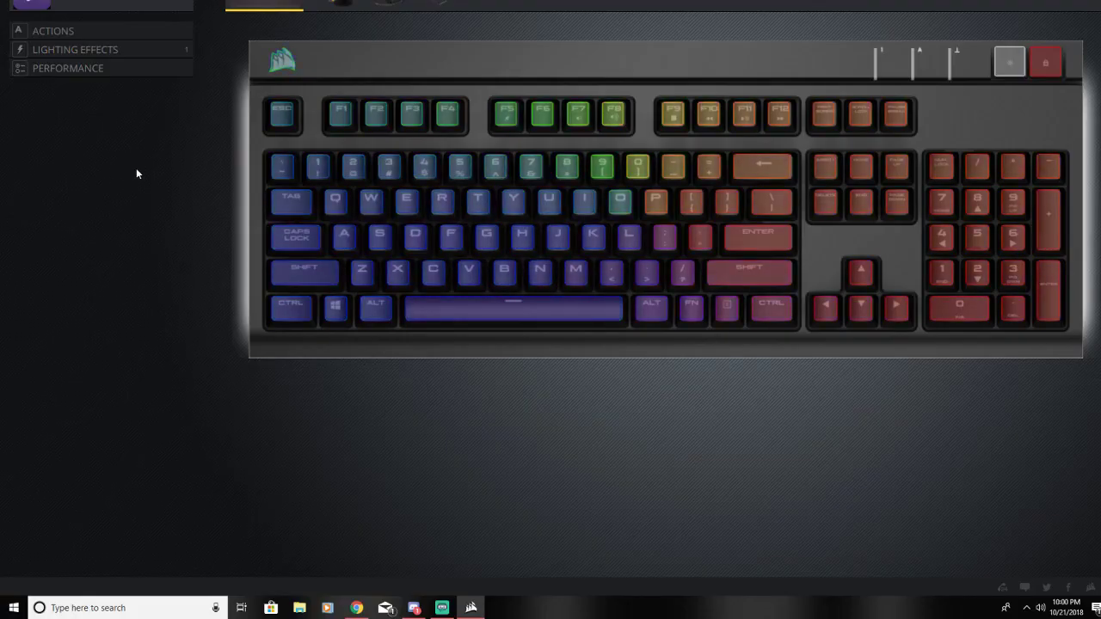
# Switch to the mouse's configuration and show the view of its twelve numbered side buttons.
pyautogui.click(338, 3)
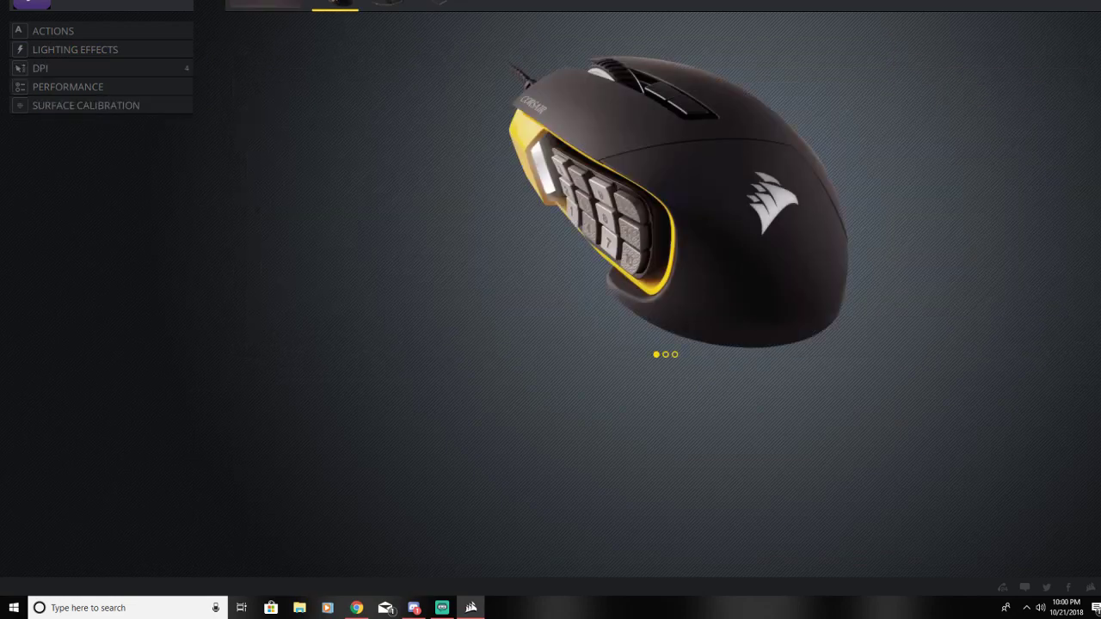
pyautogui.click(665, 355)
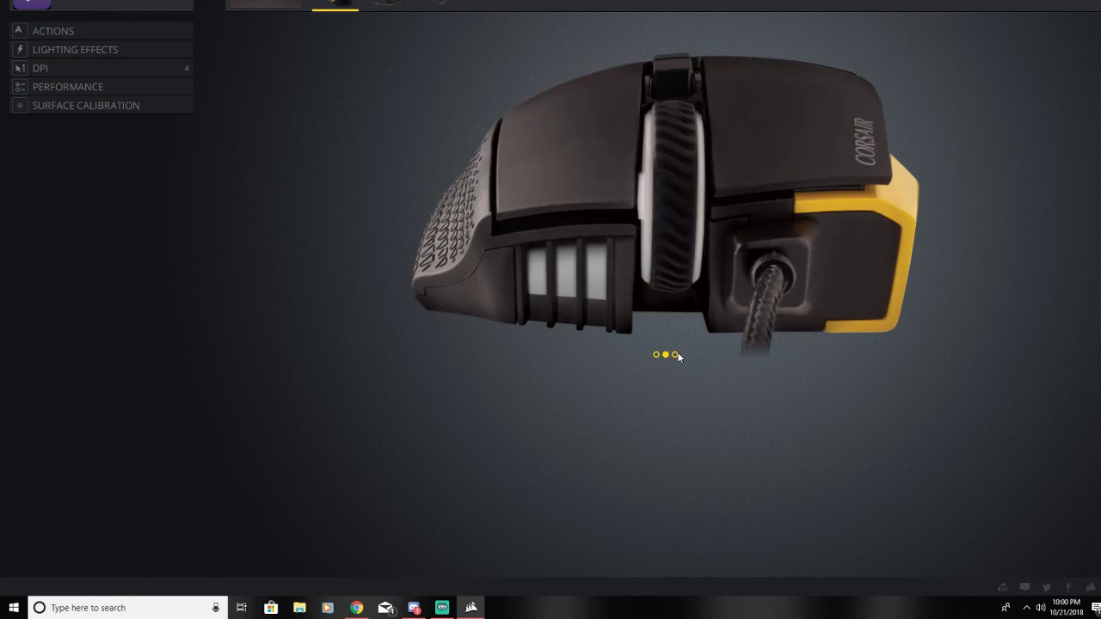
pyautogui.click(676, 355)
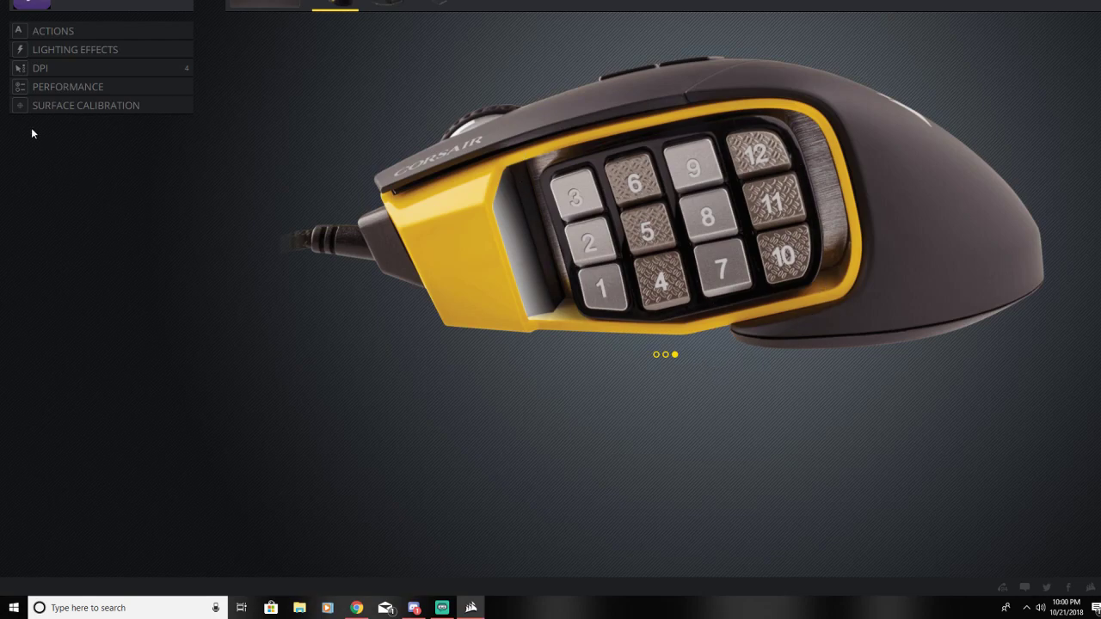
# Add a new macro action for the mouse and assign it to side button 1.
pyautogui.click(55, 31)
pyautogui.click(179, 31)
pyautogui.click(92, 30)
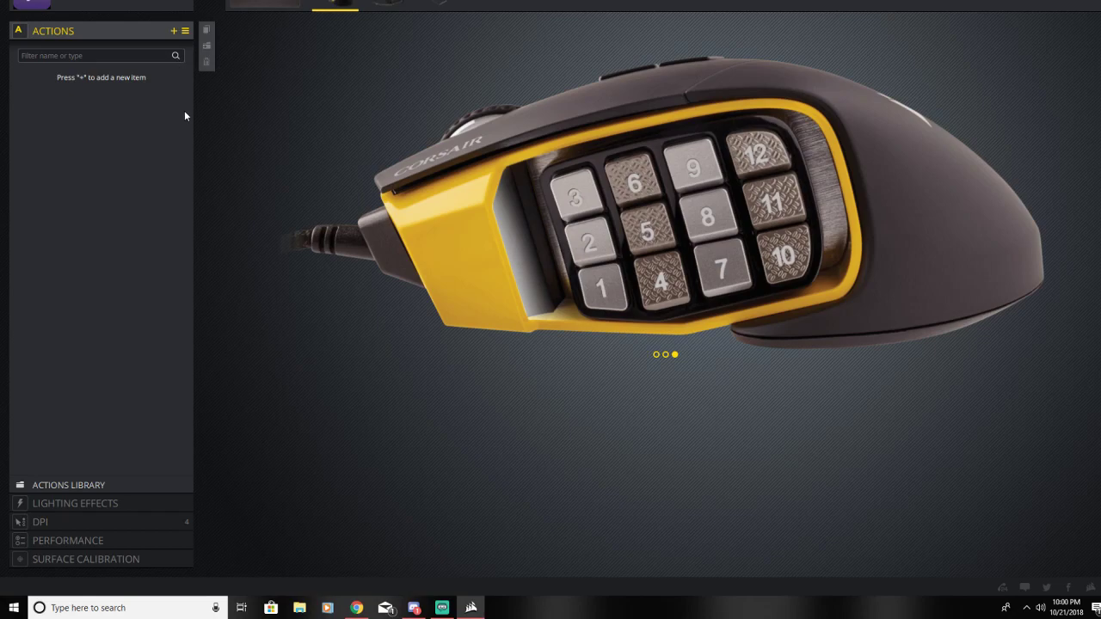
pyautogui.press('+')
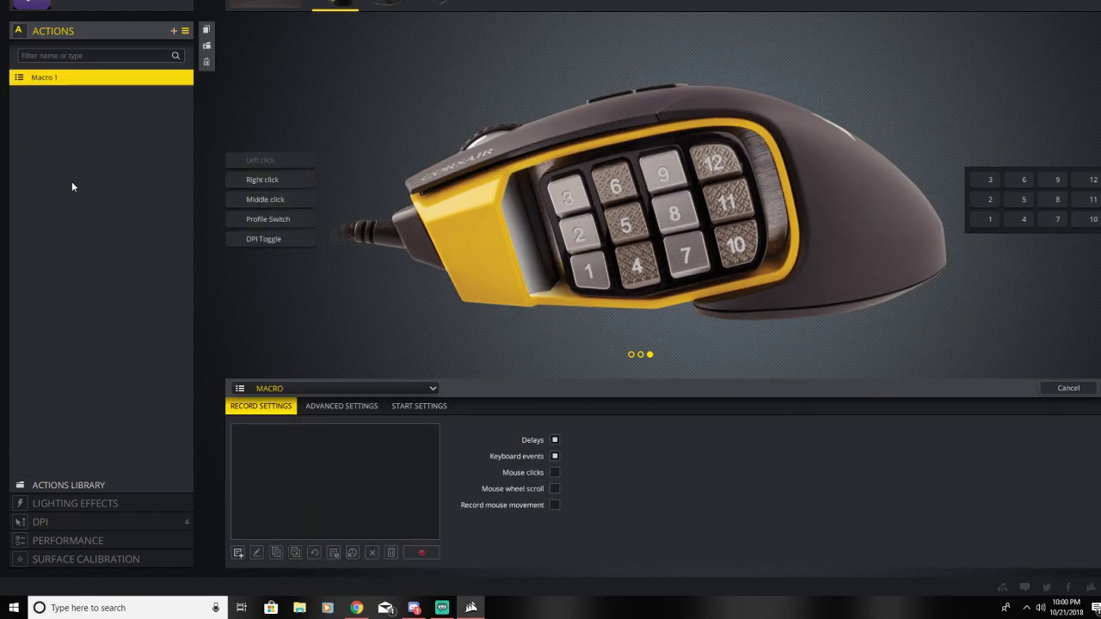
pyautogui.click(578, 281)
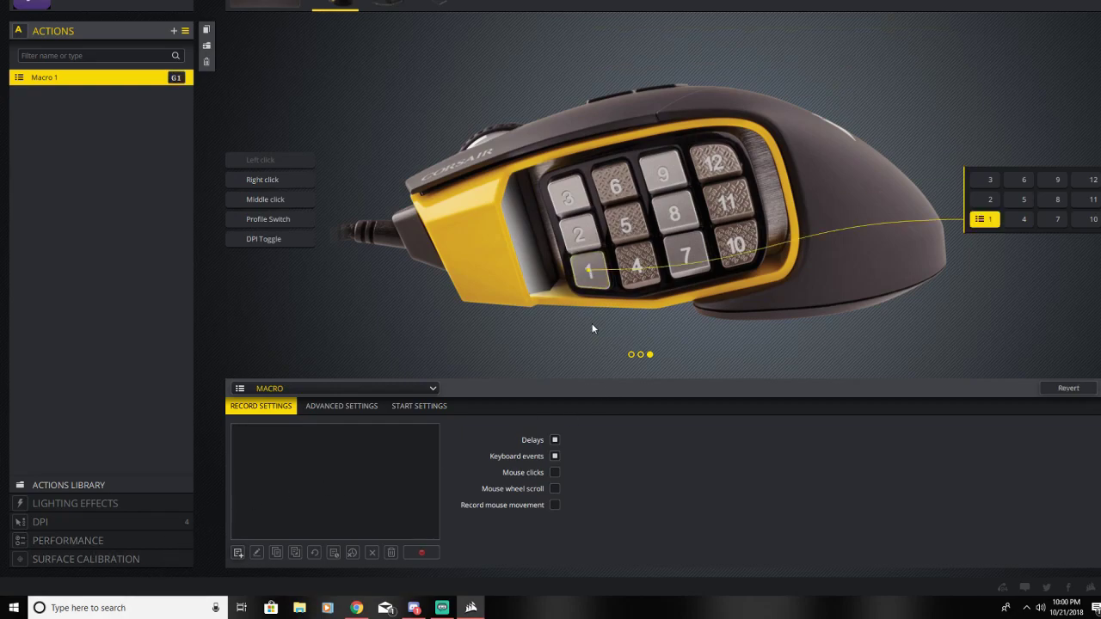
# Record a single R keystroke into the macro on side button 1.
pyautogui.click(423, 554)
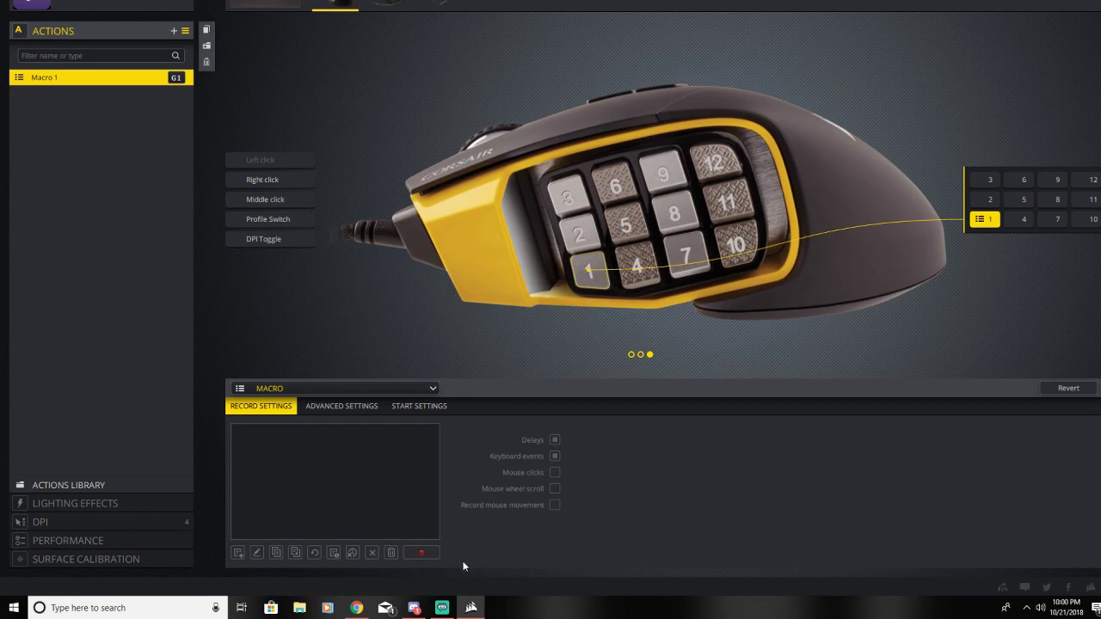
pyautogui.press('r')
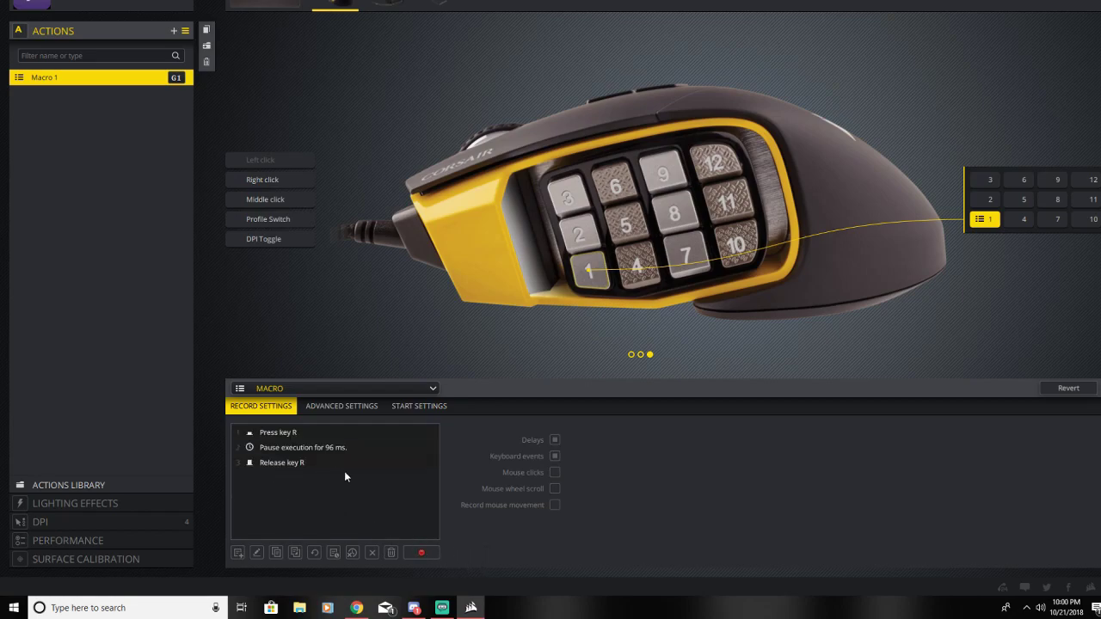
pyautogui.click(415, 550)
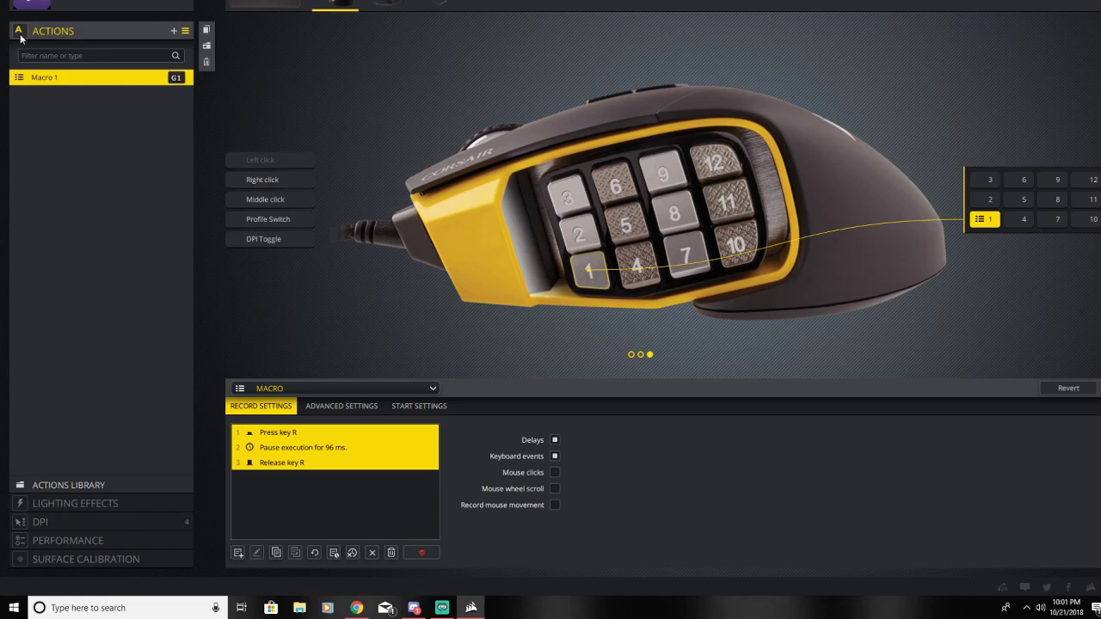
# Add a second macro action and assign it to side button 2.
pyautogui.click(174, 30)
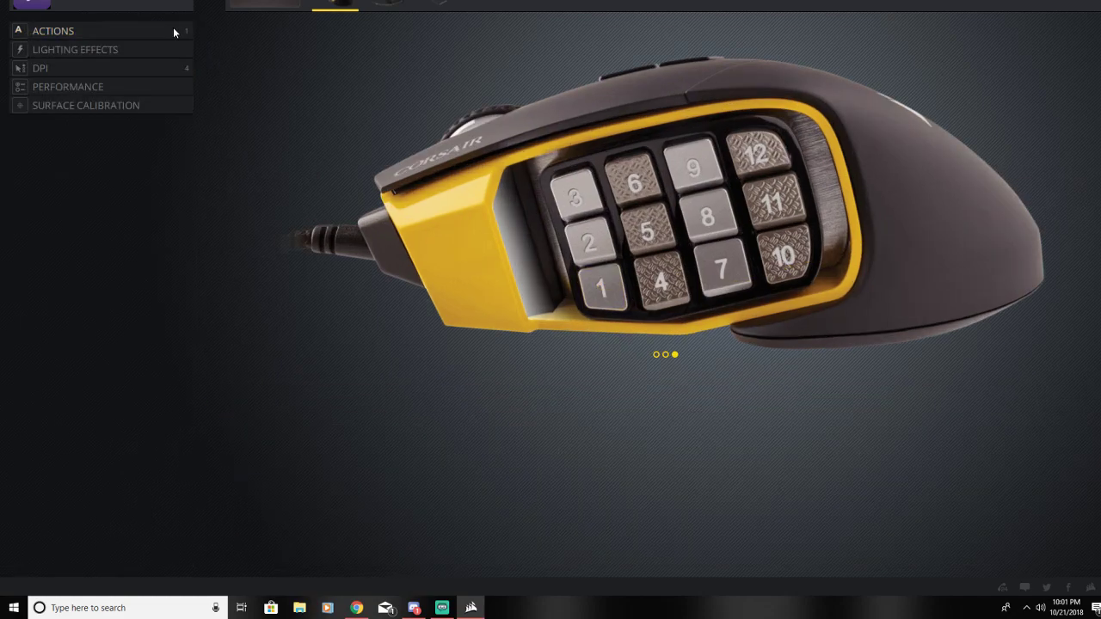
pyautogui.click(143, 30)
pyautogui.click(142, 30)
pyautogui.click(143, 30)
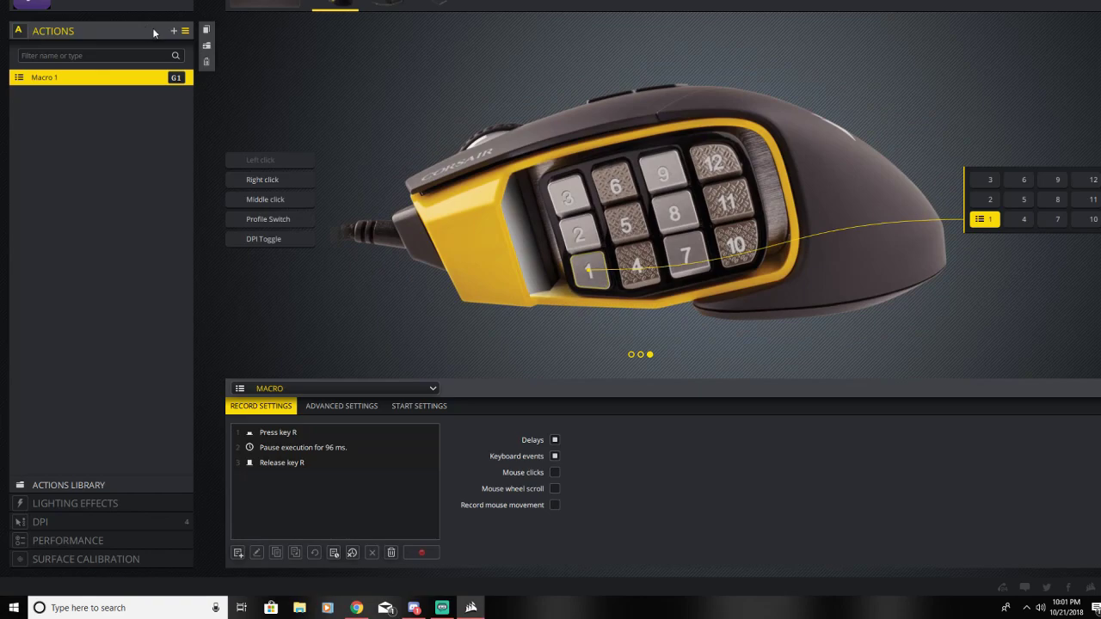
pyautogui.click(174, 31)
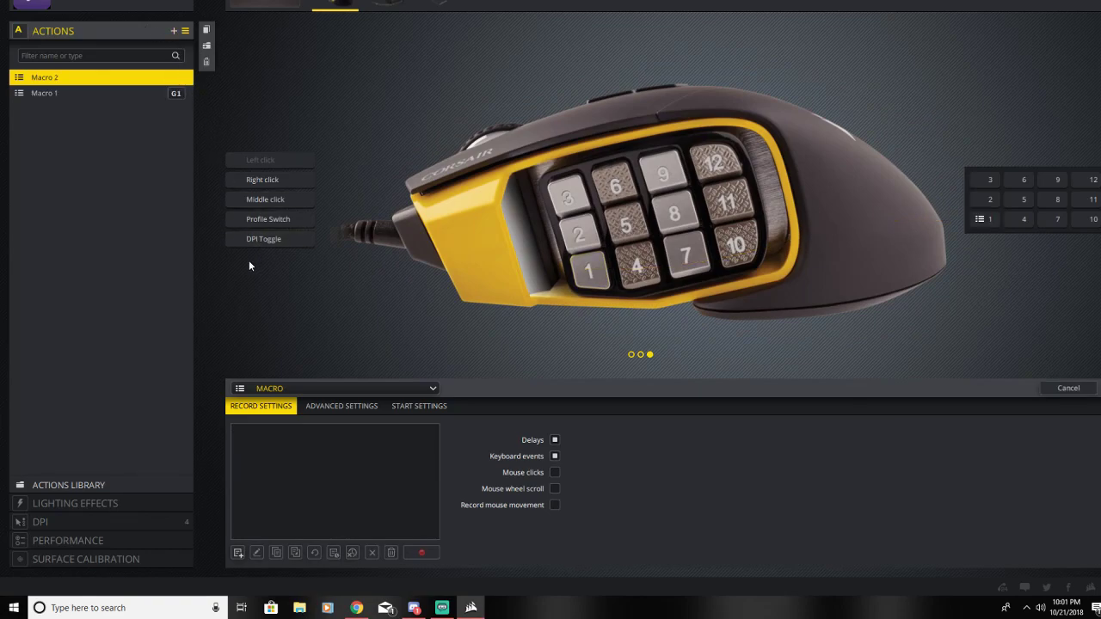
pyautogui.click(578, 233)
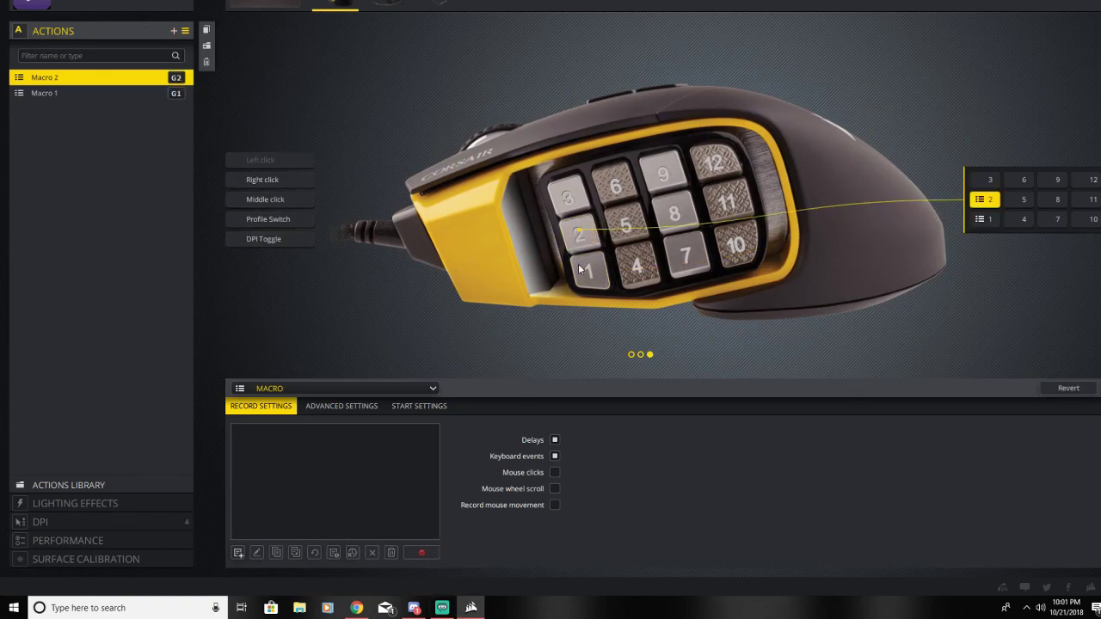
pyautogui.click(421, 553)
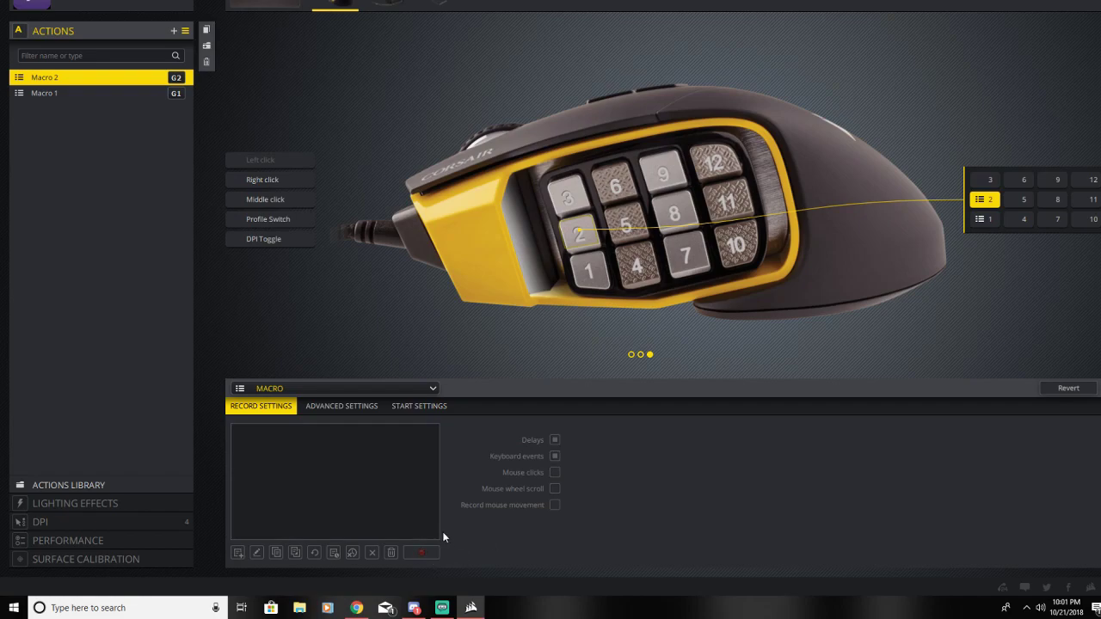
pyautogui.press('t')
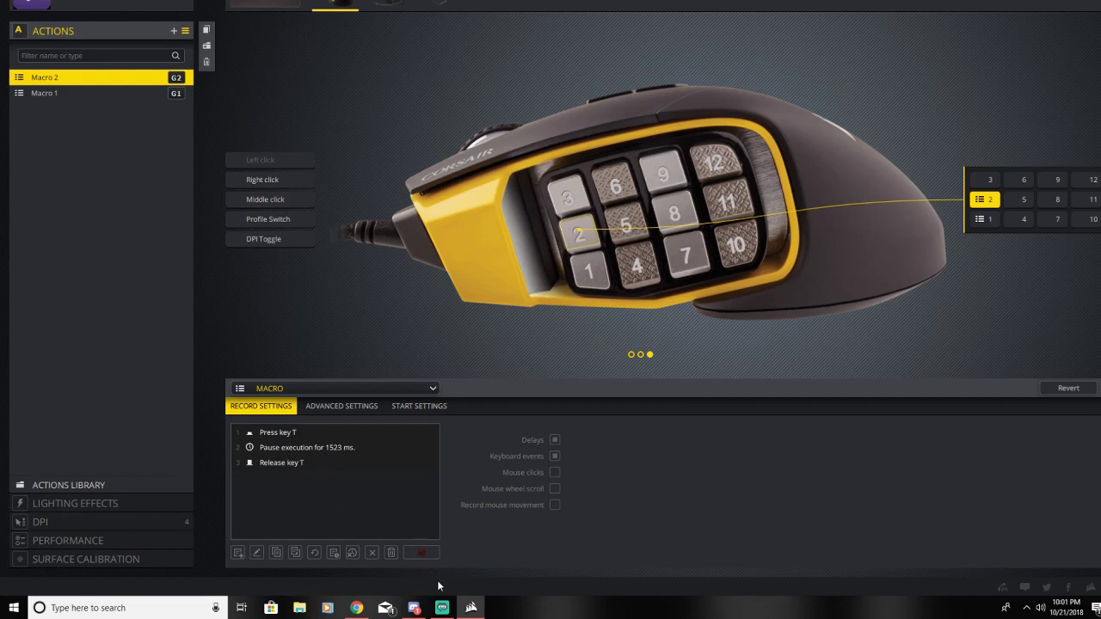
pyautogui.click(425, 554)
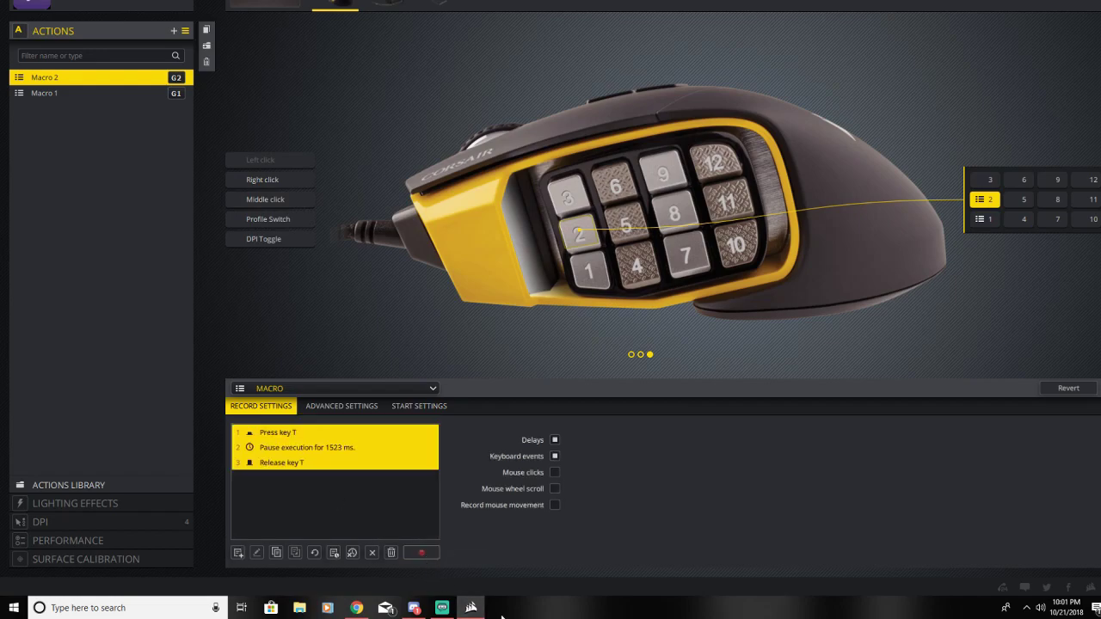
pyautogui.click(389, 554)
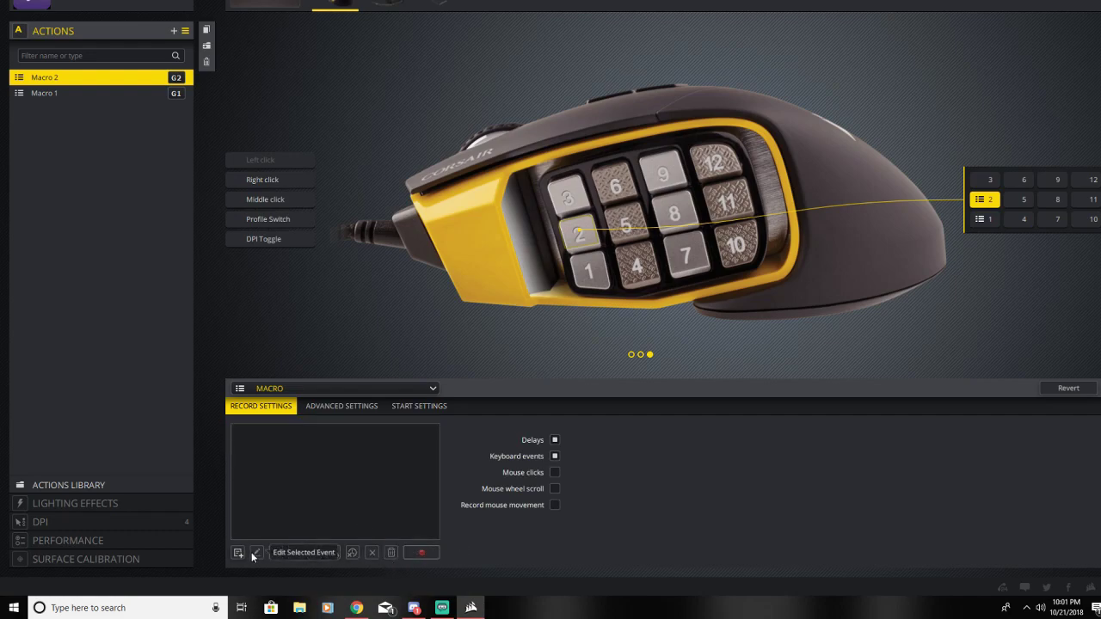
# Record a short T keystroke into the macro on side button 2.
pyautogui.click(421, 553)
pyautogui.press('t')
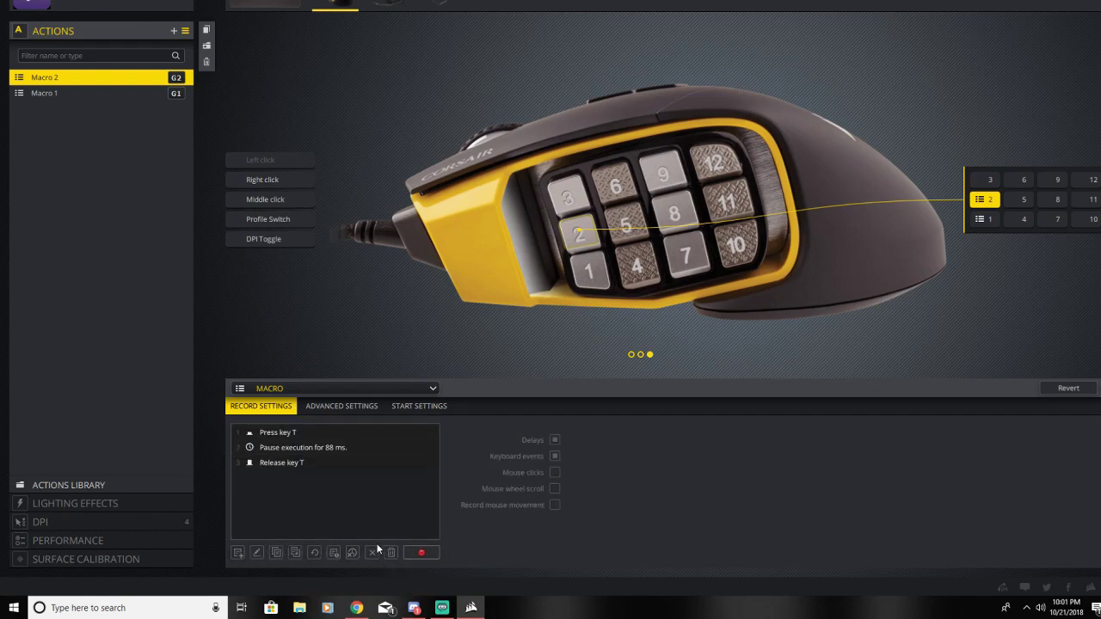
pyautogui.click(421, 553)
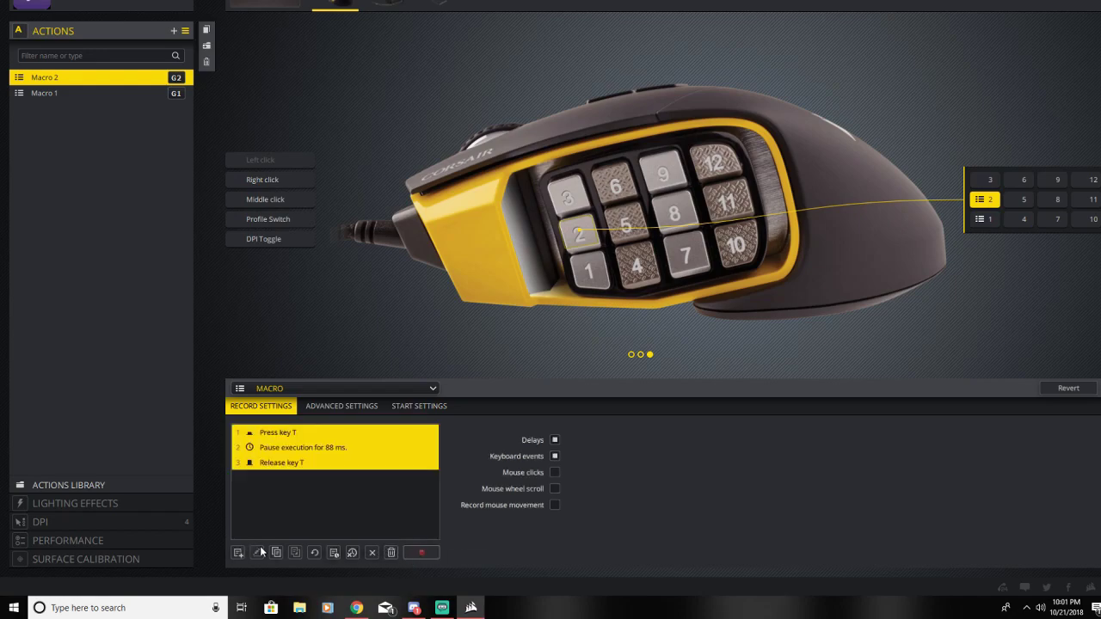
# Examine the constant and random delay options for the T macro, leaving the delay at constant.
pyautogui.click(332, 553)
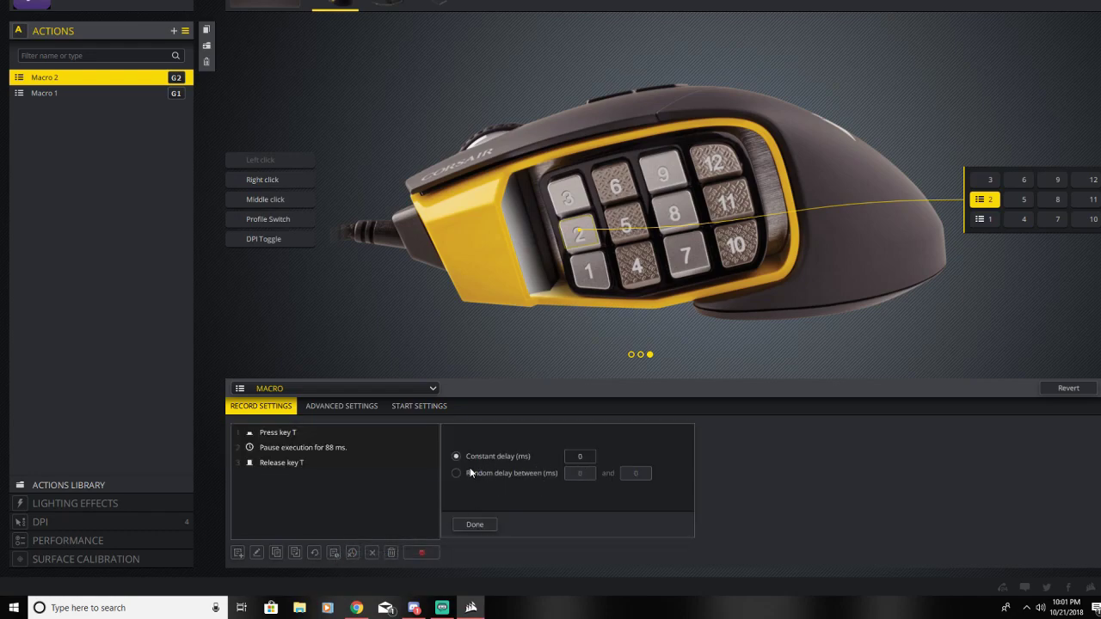
pyautogui.click(593, 459)
pyautogui.click(494, 475)
pyautogui.click(457, 456)
pyautogui.click(463, 471)
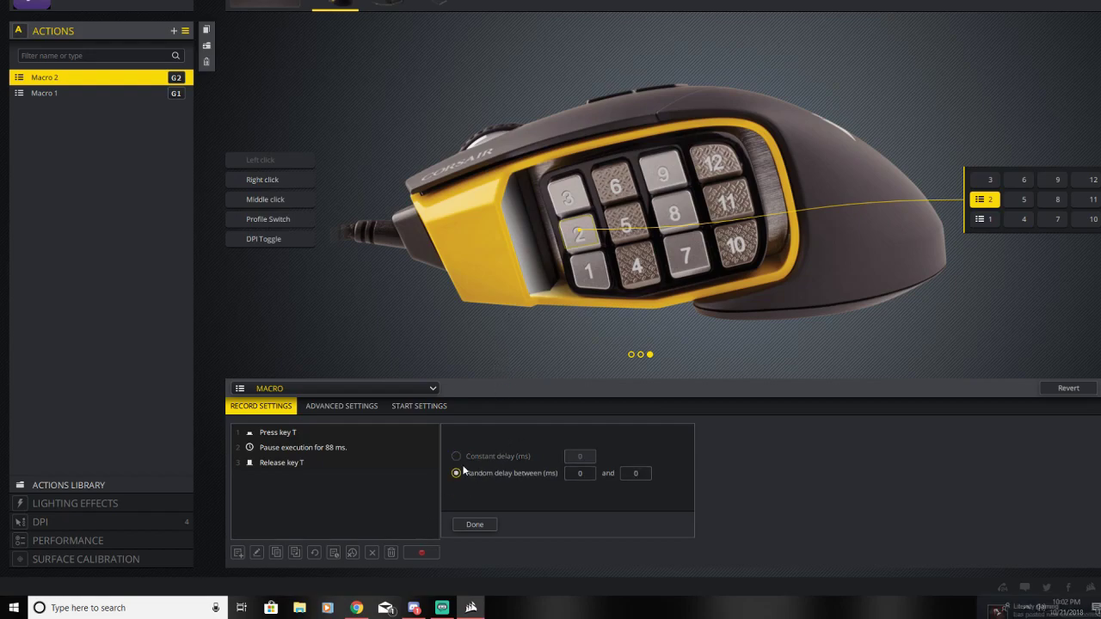
pyautogui.click(457, 456)
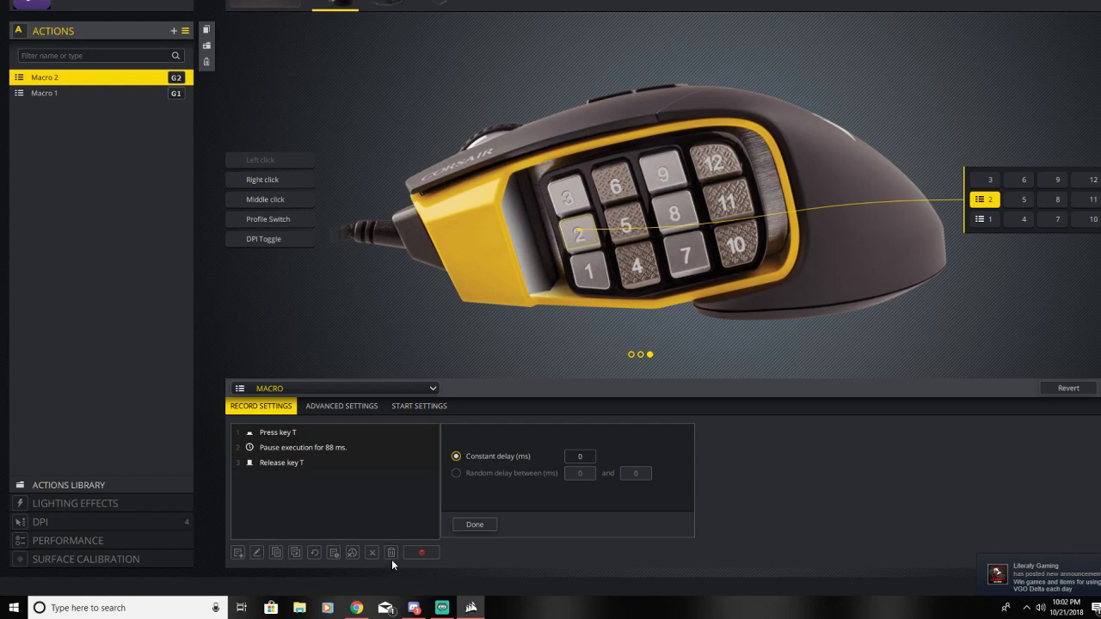
pyautogui.click(478, 525)
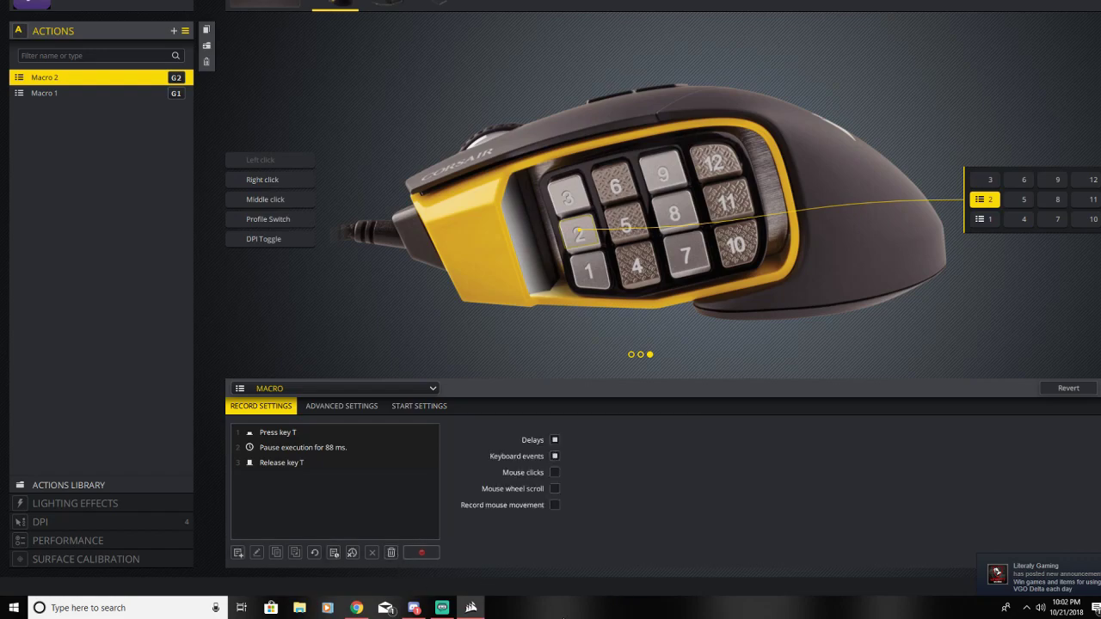
# In the T macro's advanced settings, set the action trigger to Toggle and keep action repeat at No Repeat.
pyautogui.click(342, 408)
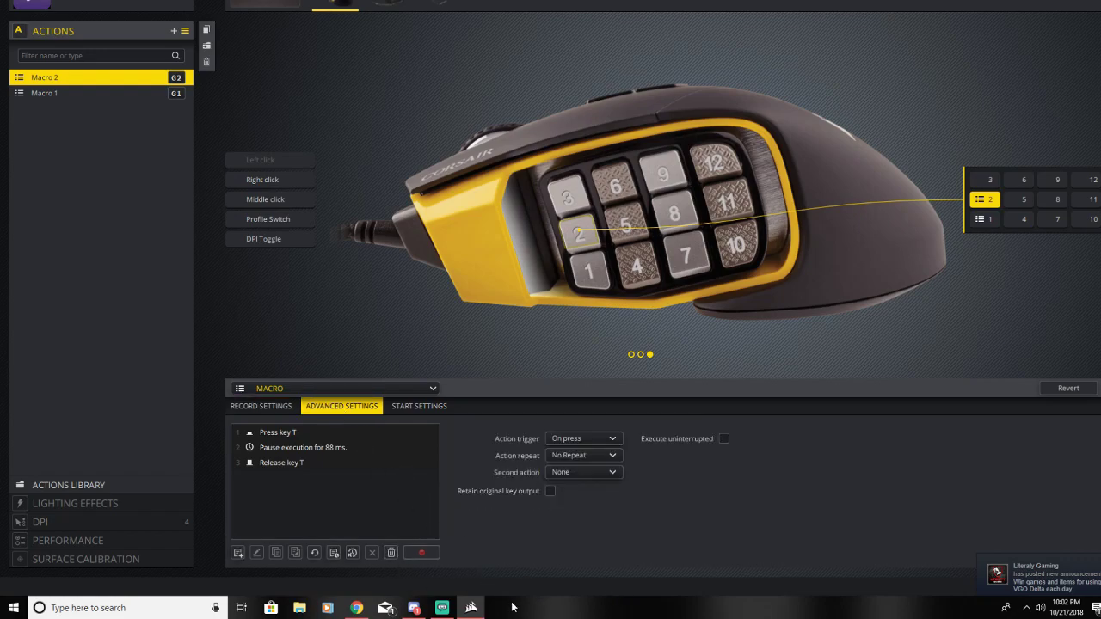
pyautogui.click(564, 440)
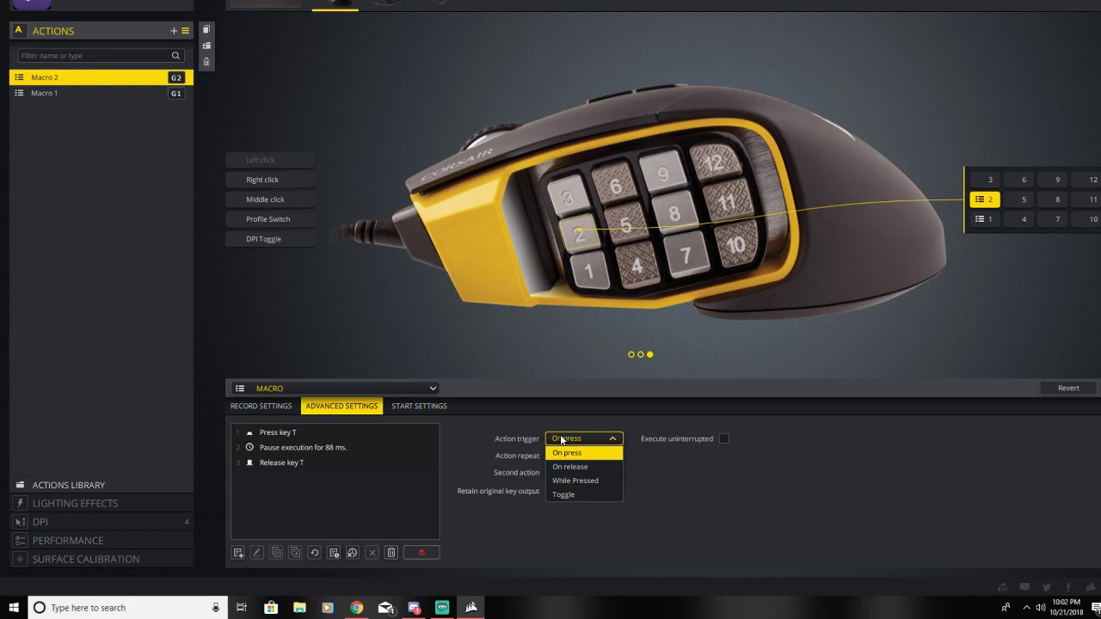
pyautogui.click(561, 439)
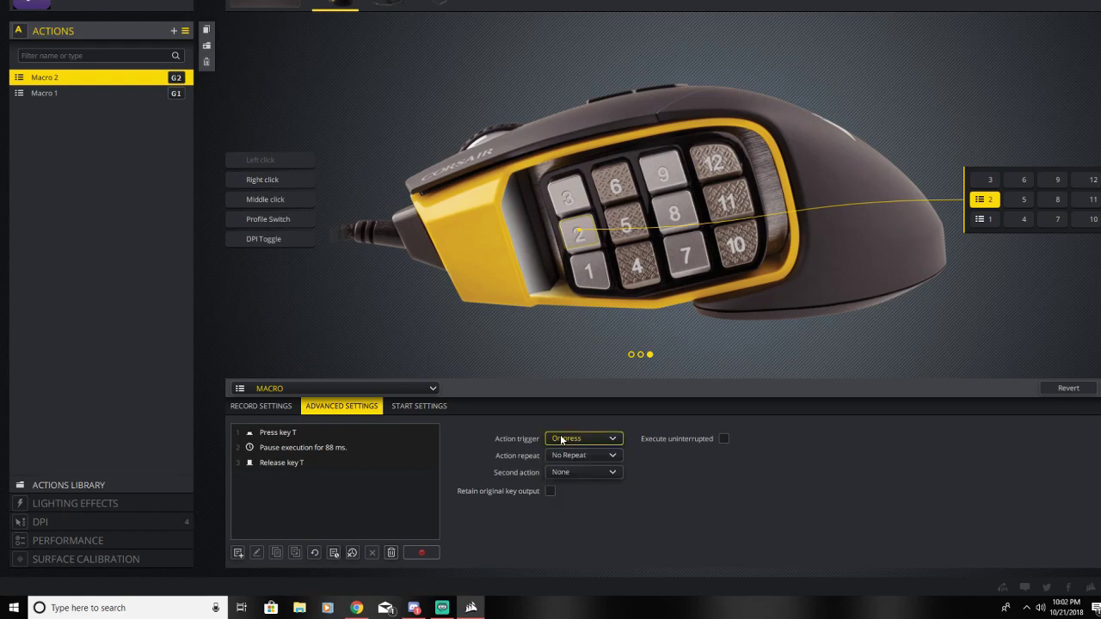
pyautogui.click(562, 440)
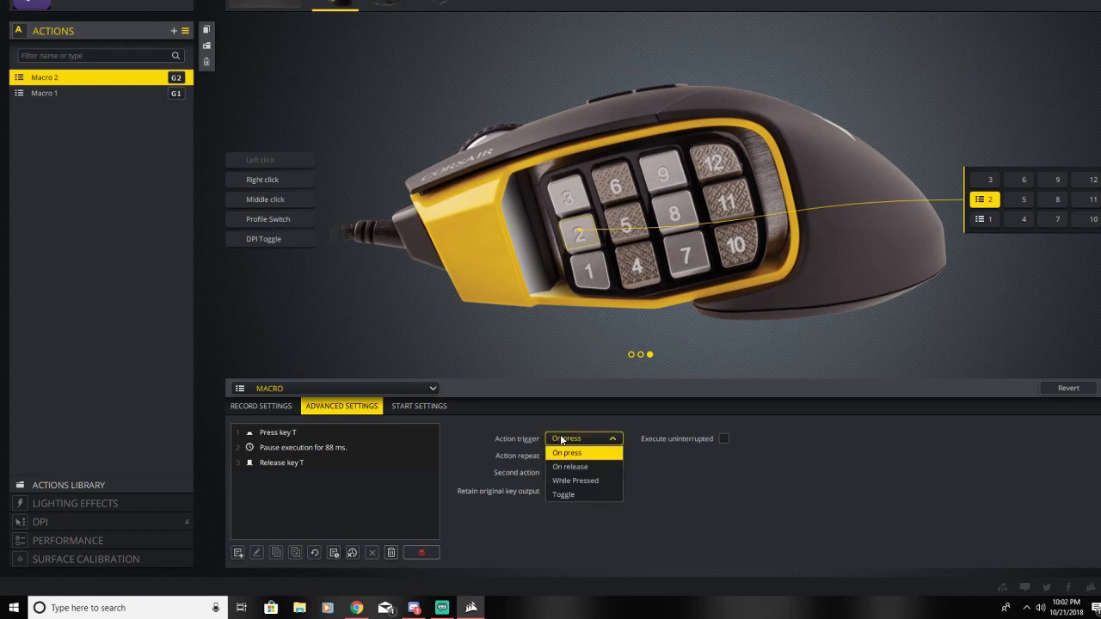
pyautogui.click(569, 482)
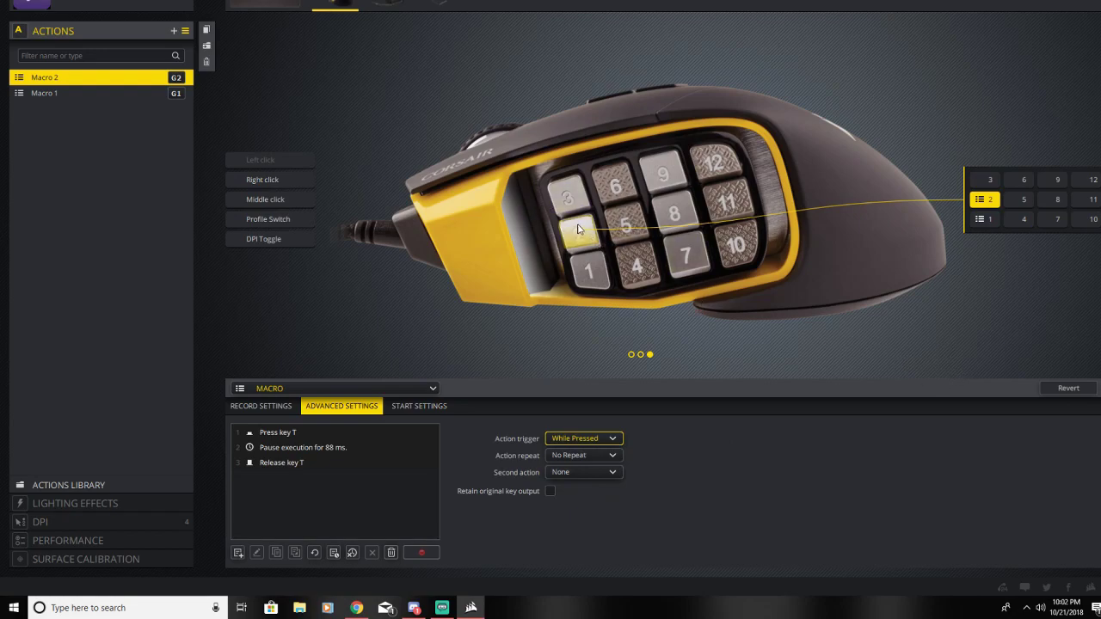
pyautogui.click(593, 438)
pyautogui.click(564, 495)
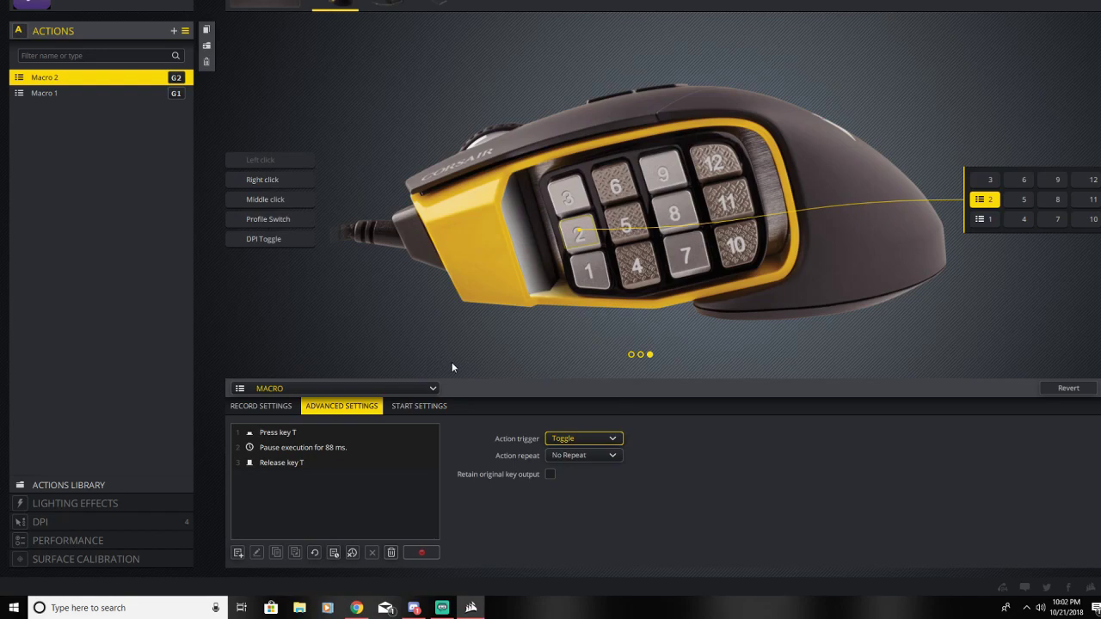
pyautogui.click(585, 455)
pyautogui.click(568, 469)
pyautogui.click(560, 457)
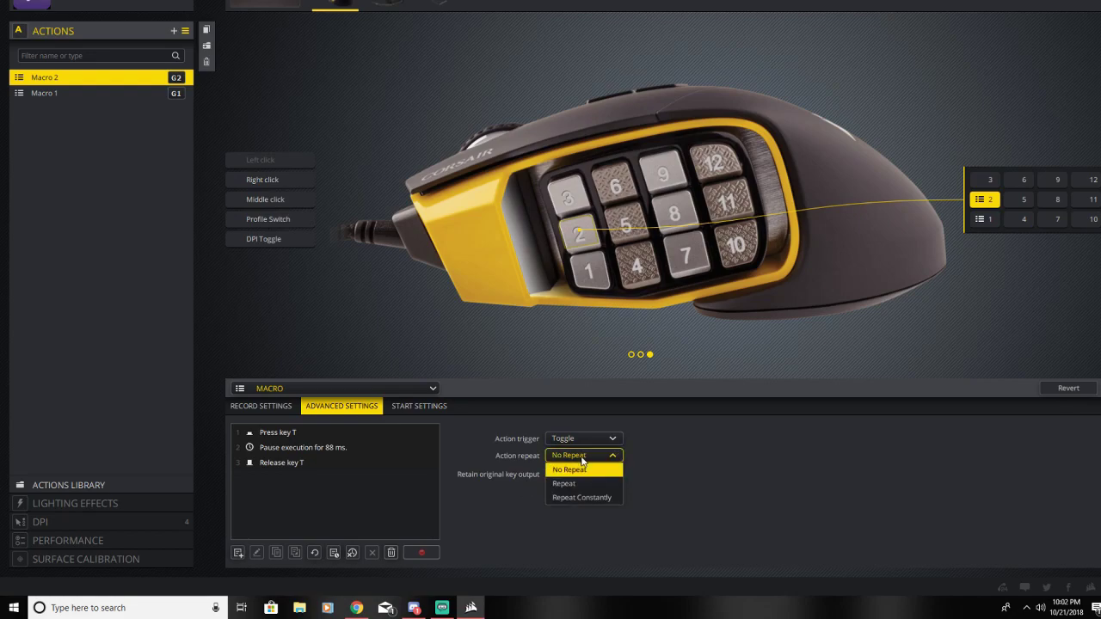
pyautogui.click(560, 467)
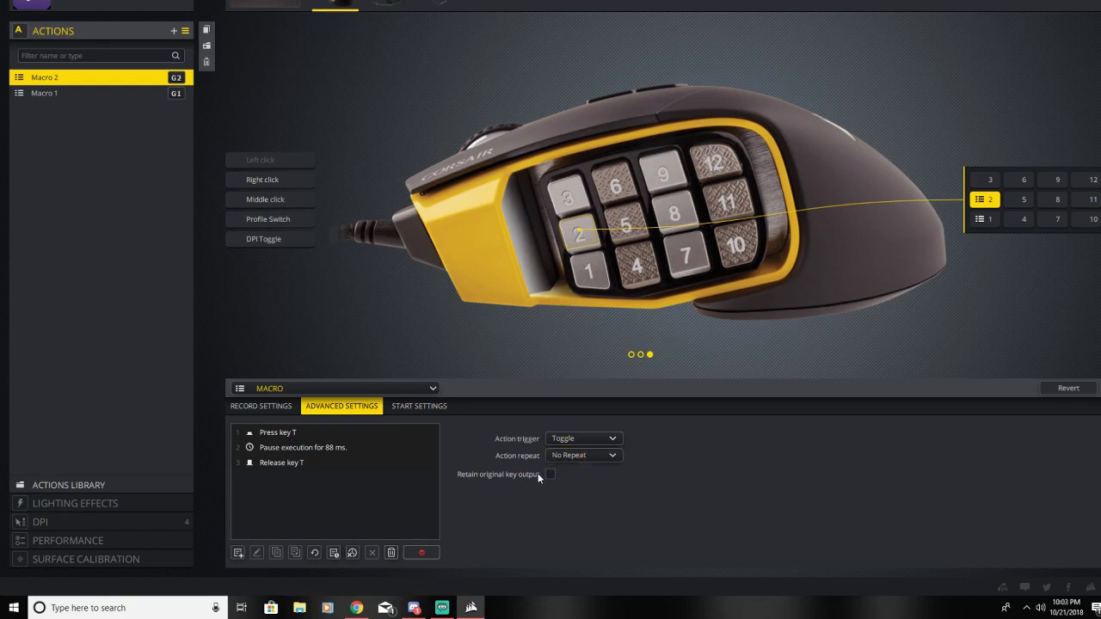
# Assign the Transformers sound MP3 file as the T macro's start sound and return to its record settings.
pyautogui.click(406, 409)
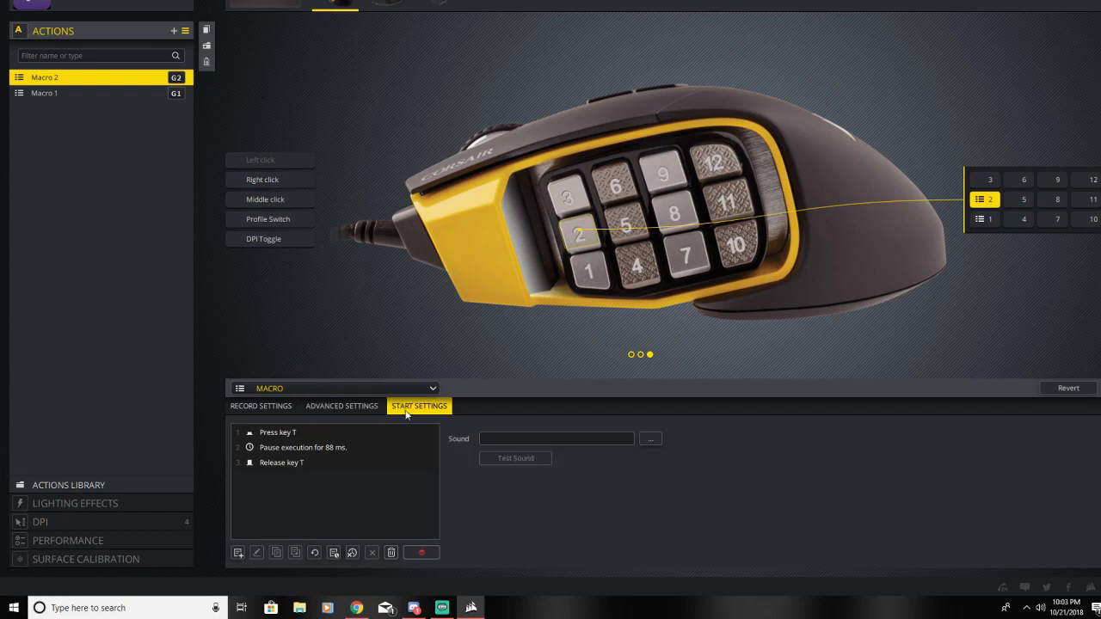
pyautogui.click(647, 442)
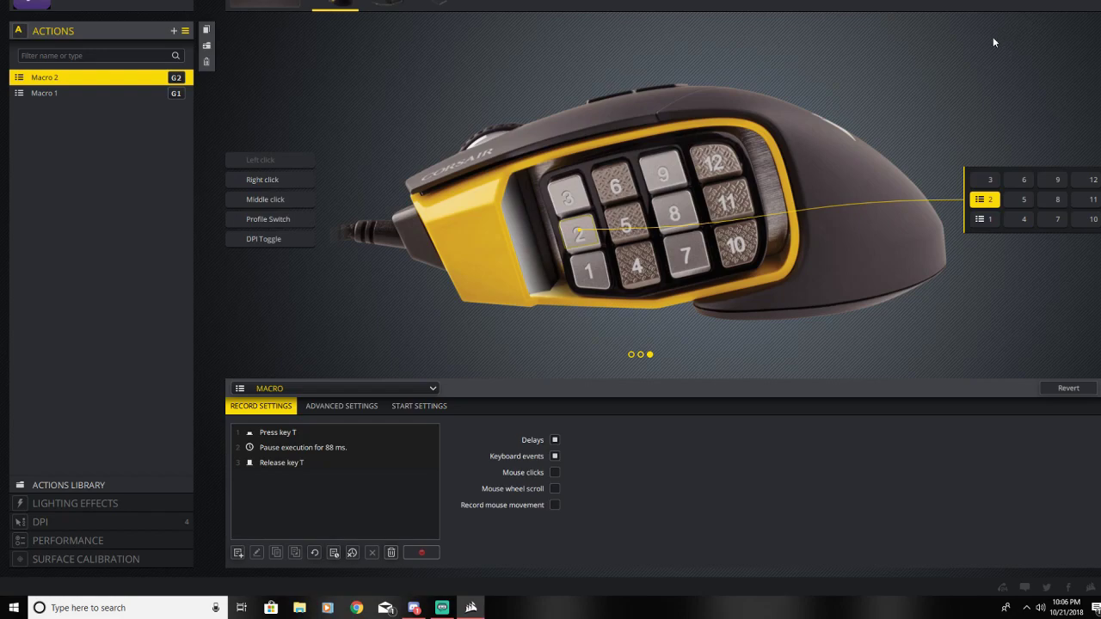
pyautogui.click(434, 406)
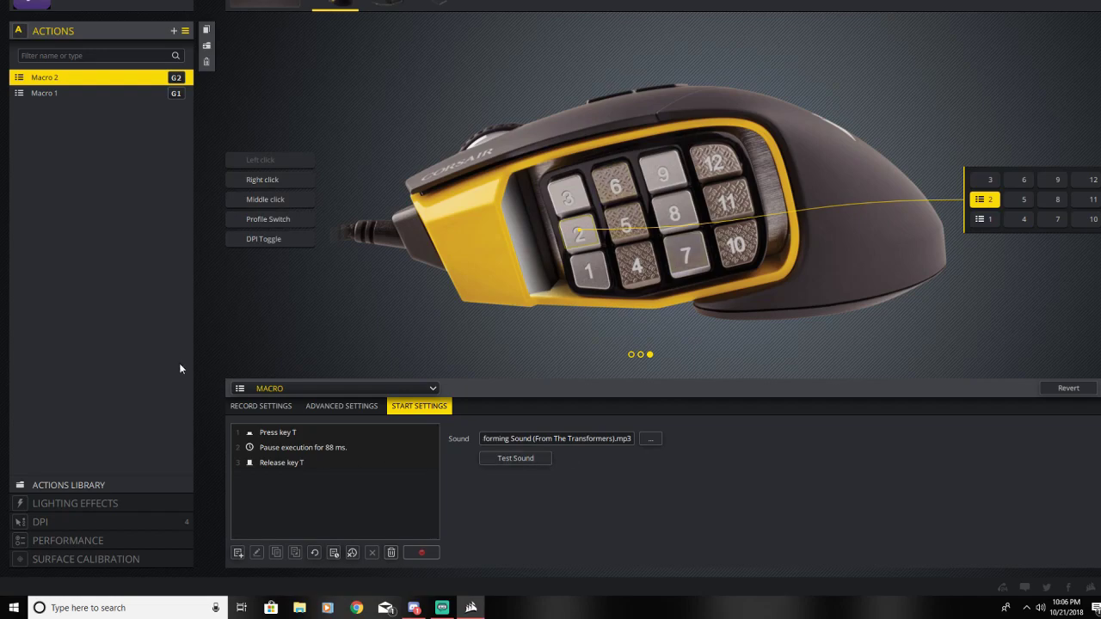
pyautogui.click(239, 407)
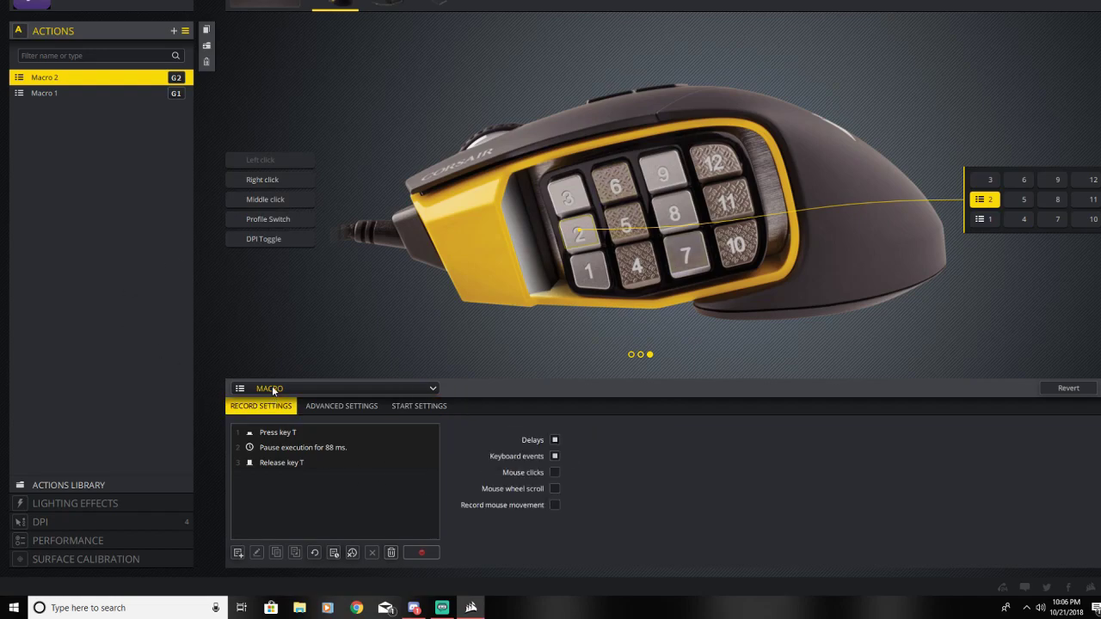
# Change side button 2's action type to Profile Switching and select the Warframe profile among the available profiles.
pyautogui.click(273, 389)
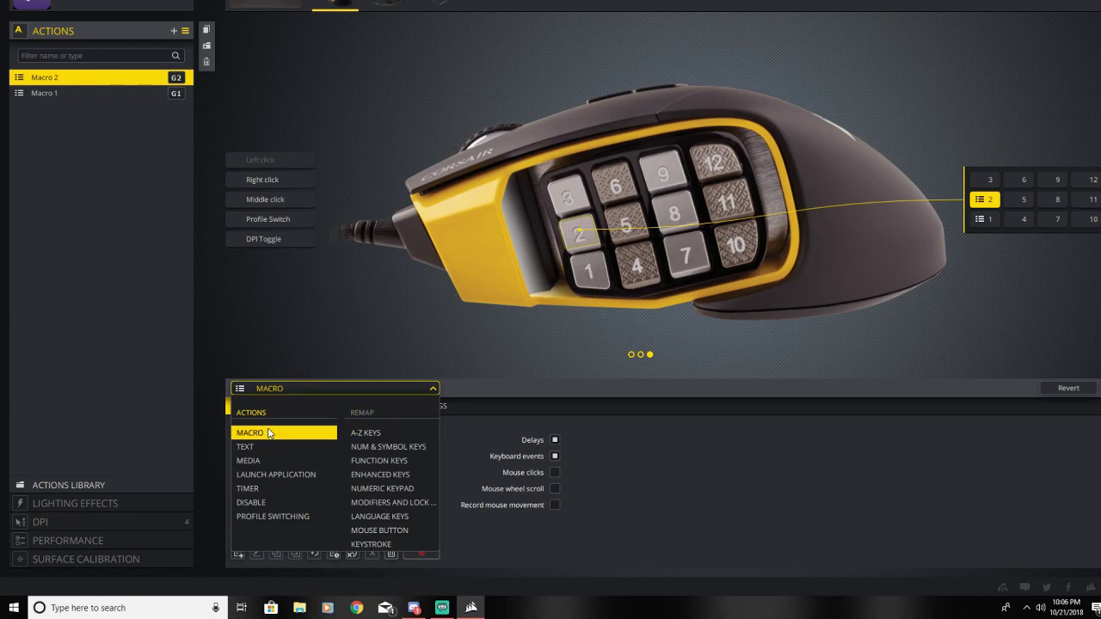
pyautogui.click(318, 518)
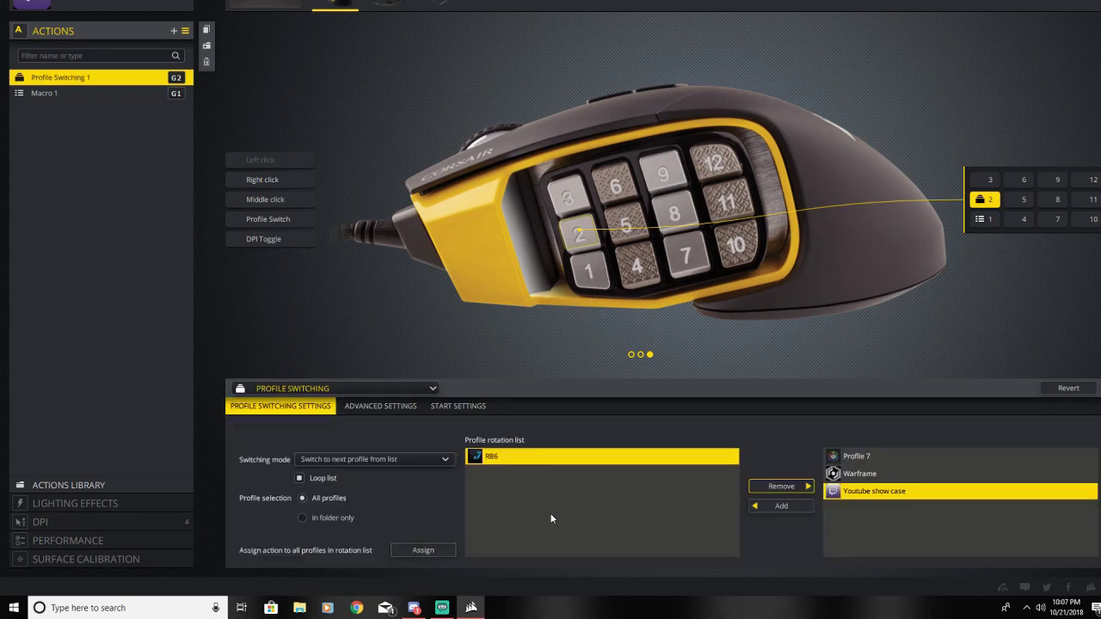
pyautogui.click(881, 475)
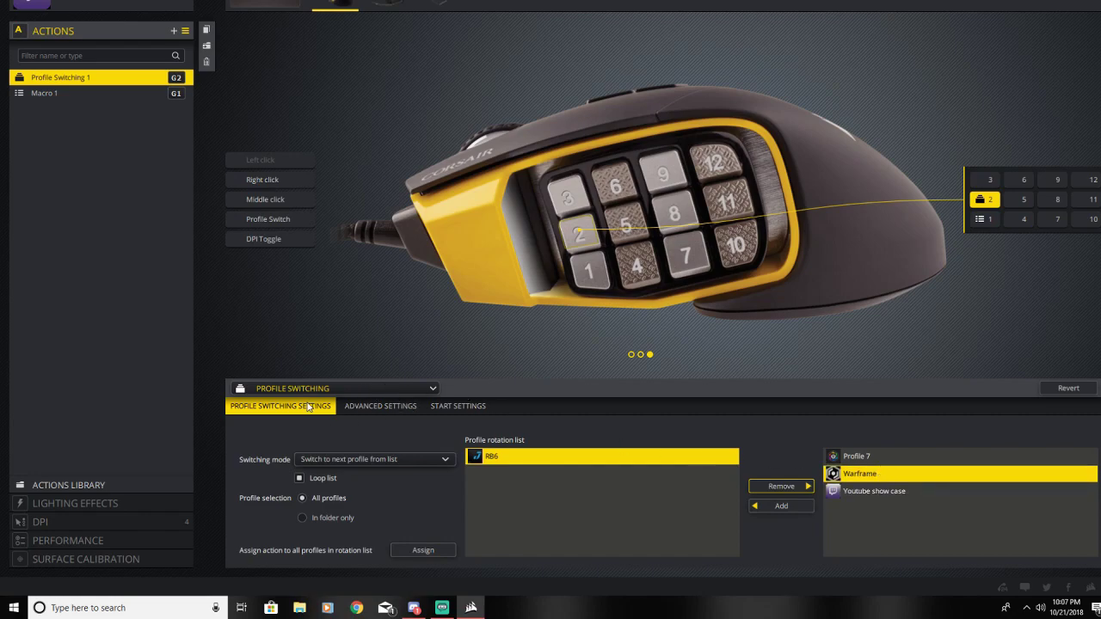
# Switch side button 2's action type to Media to view its settings, and replace it with the Text action.
pyautogui.click(346, 384)
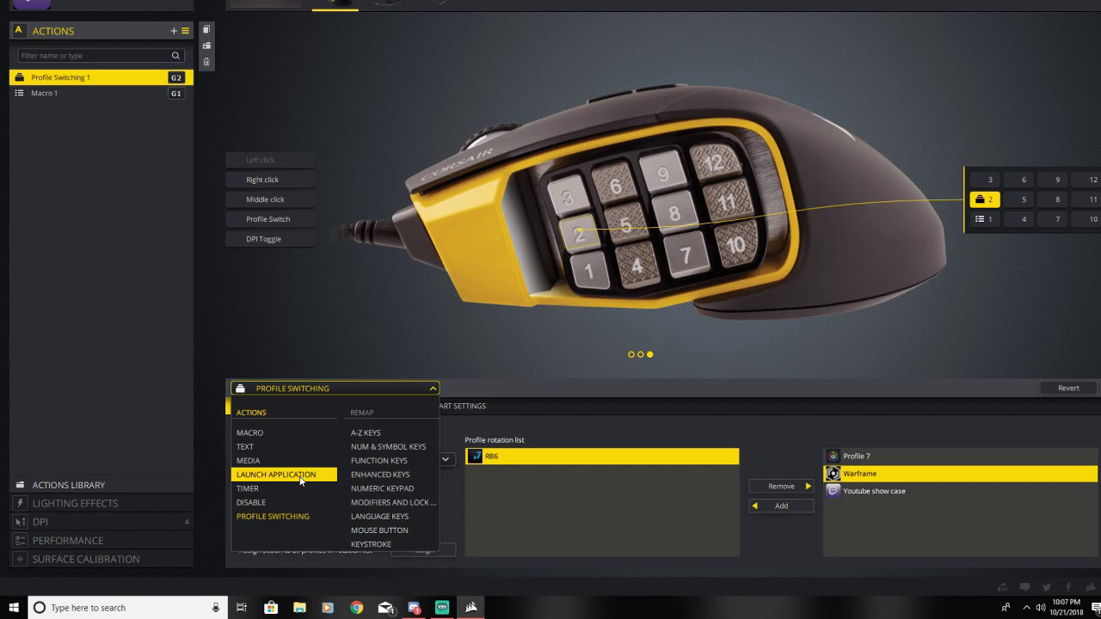
pyautogui.click(249, 461)
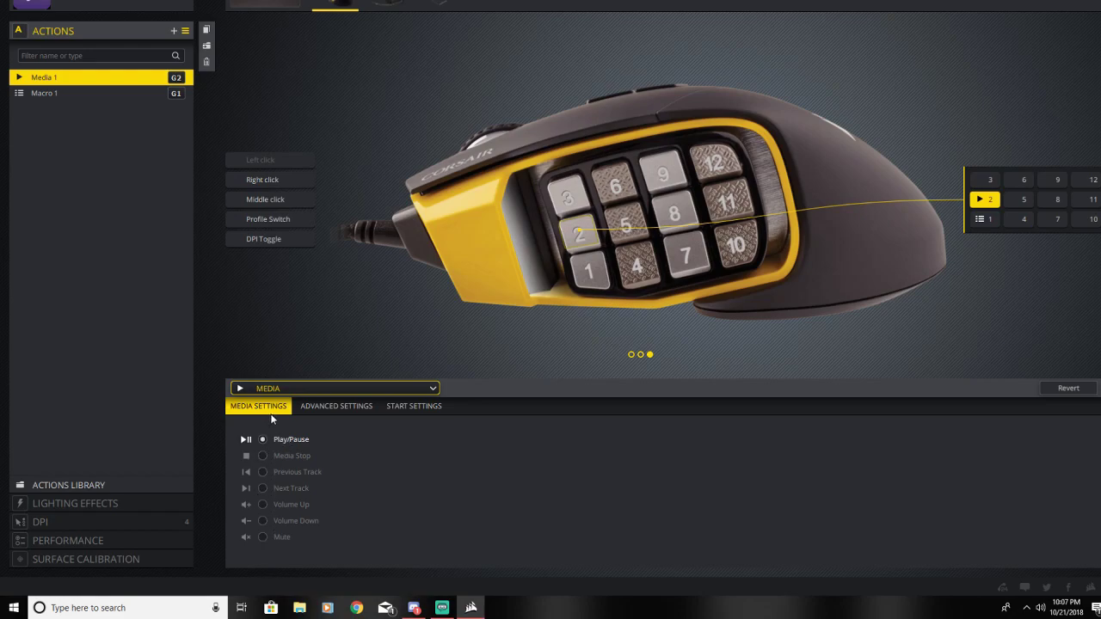
pyautogui.click(301, 391)
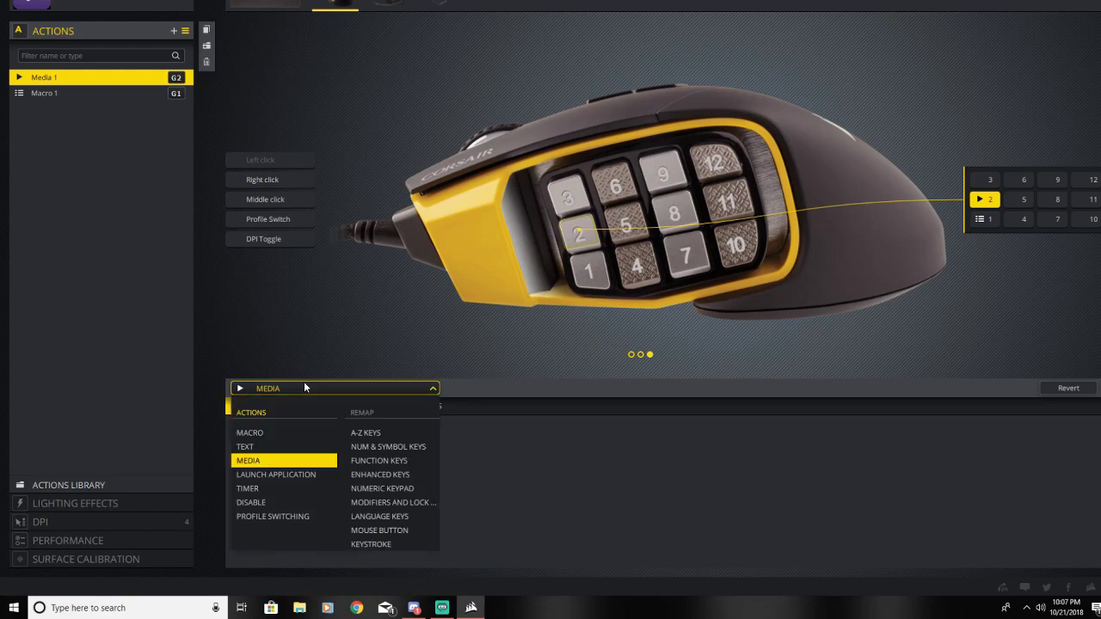
pyautogui.click(249, 444)
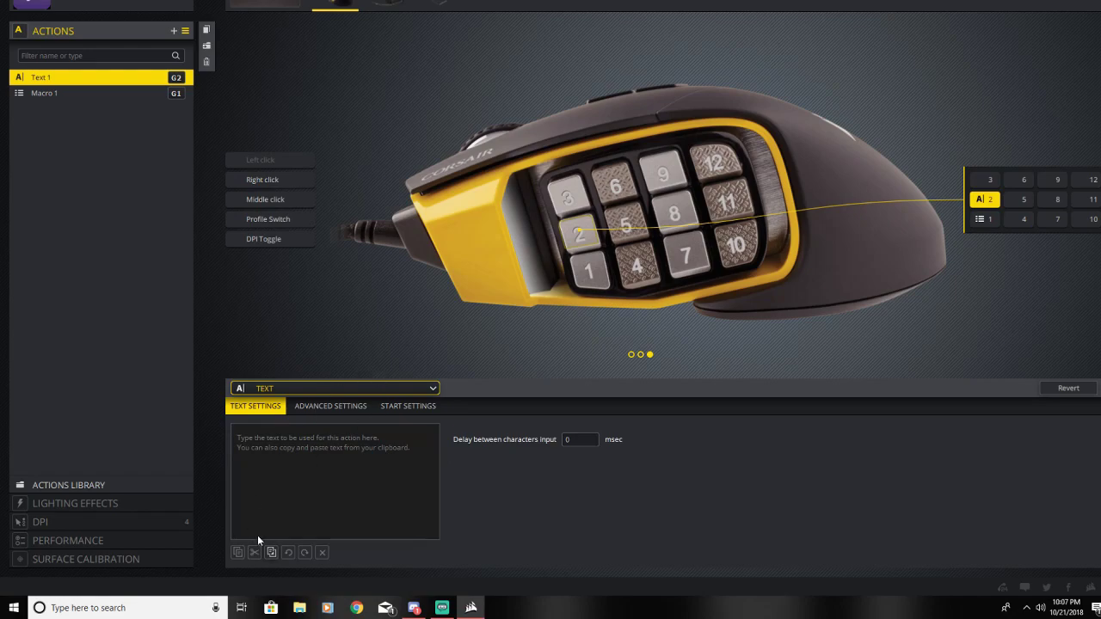
pyautogui.click(364, 389)
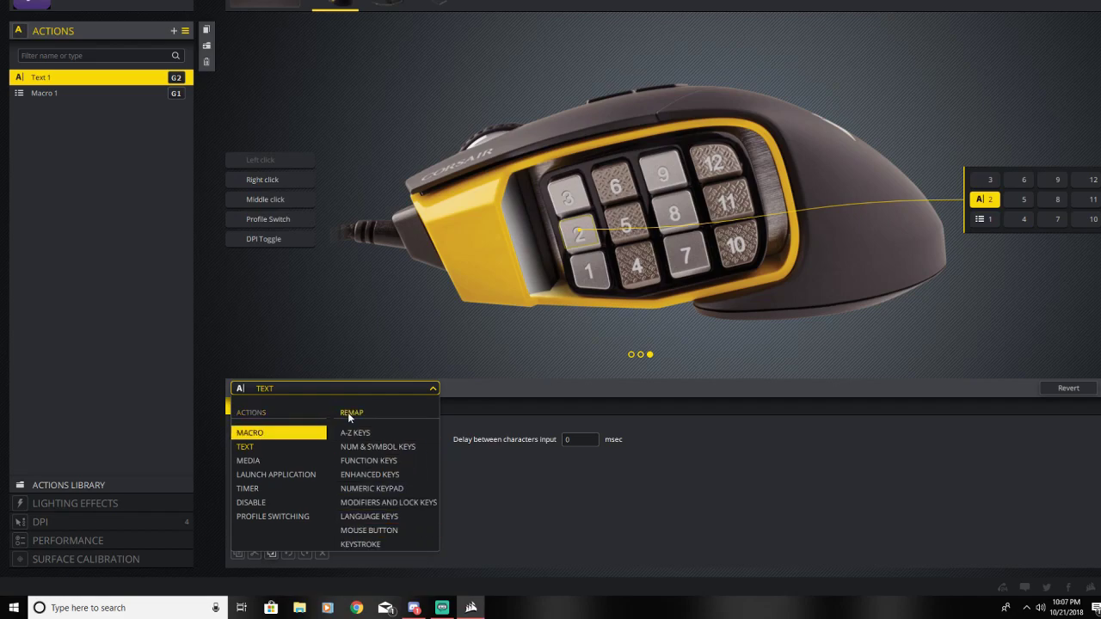
pyautogui.click(278, 379)
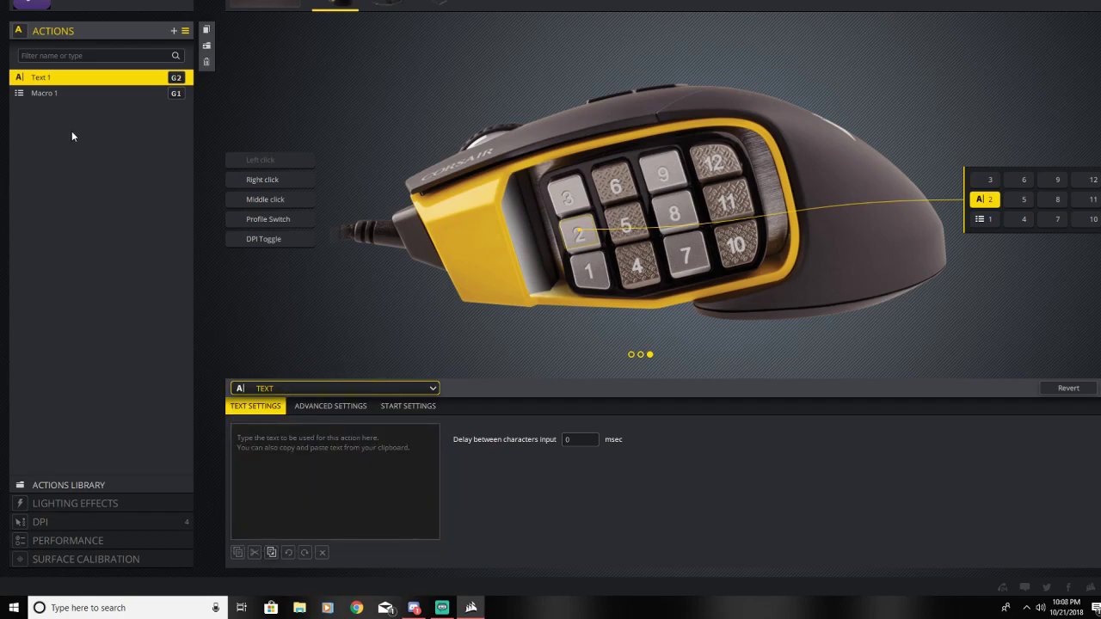